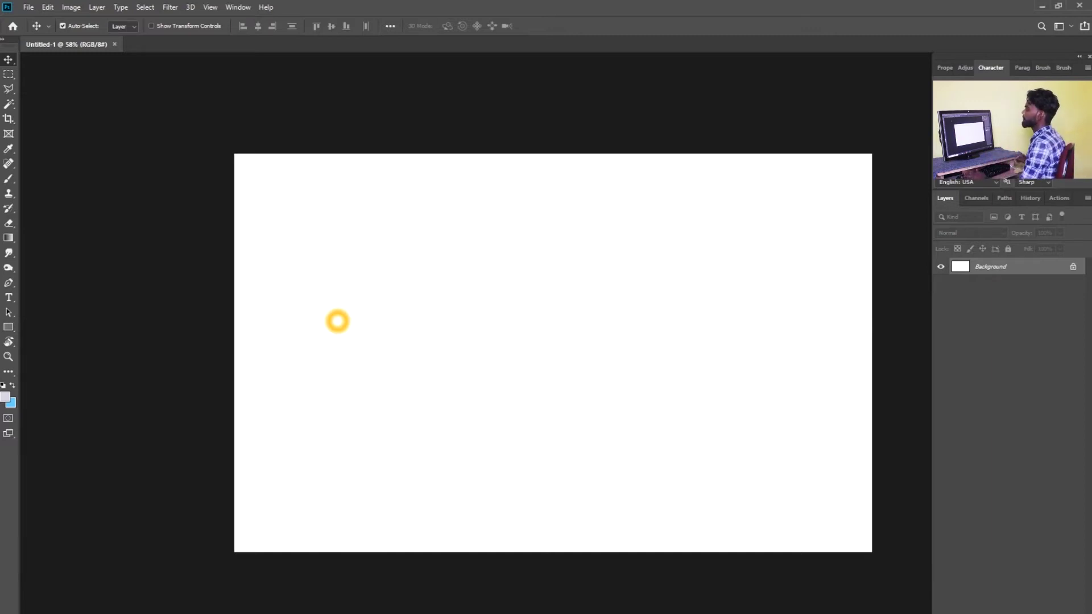
Draw a rectangle shape about 662 × 325 px on the blank canvas and move it horizontally to the right.
key("u")
mouse_move(450, 268)
left_mouse_down()
mouse_move(643, 354)
mouse_move(669, 376)
left_mouse_up()
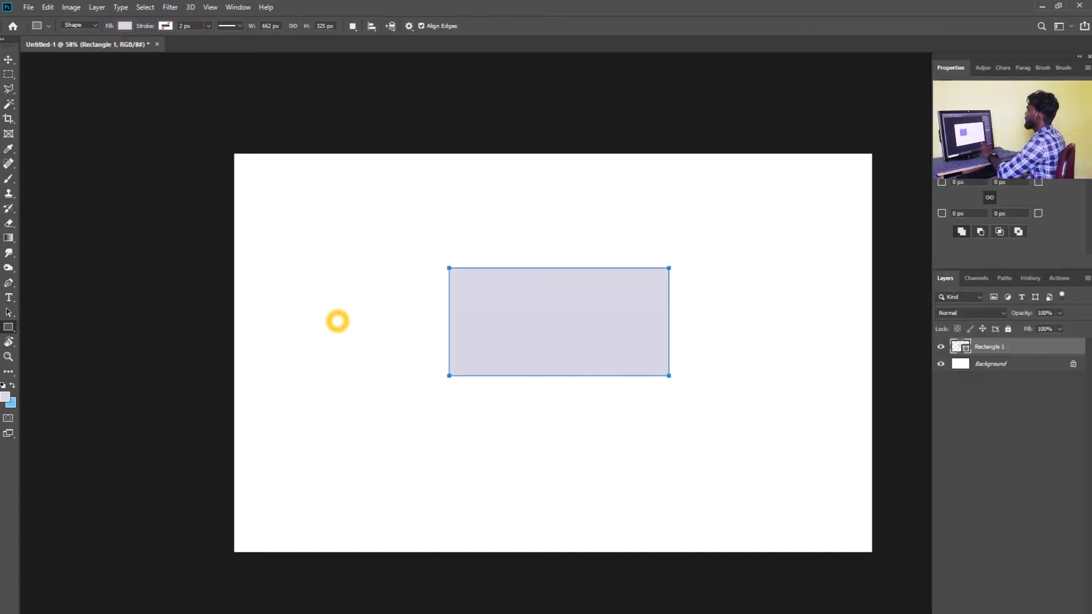
key("v")
left_click_drag(604, 301, 768, 299)
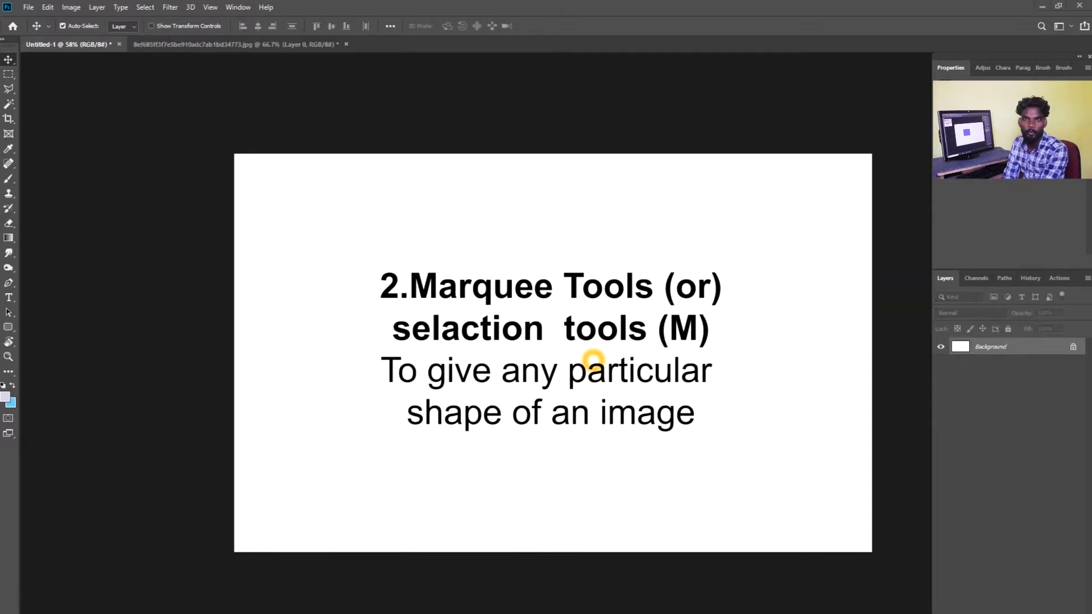
left_click(144, 159)
left_click(11, 75)
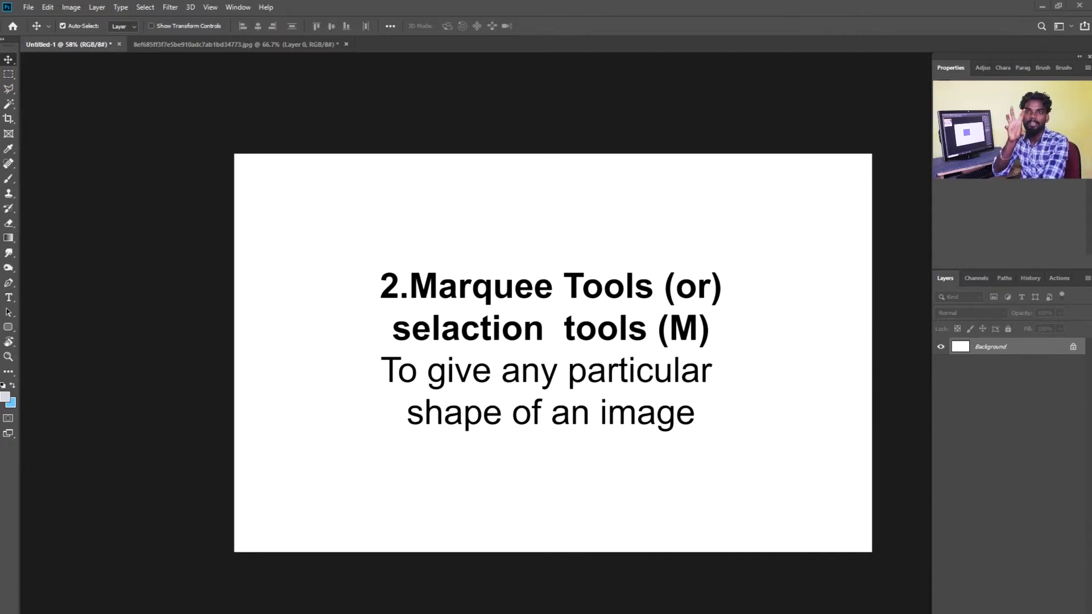
left_click(202, 117)
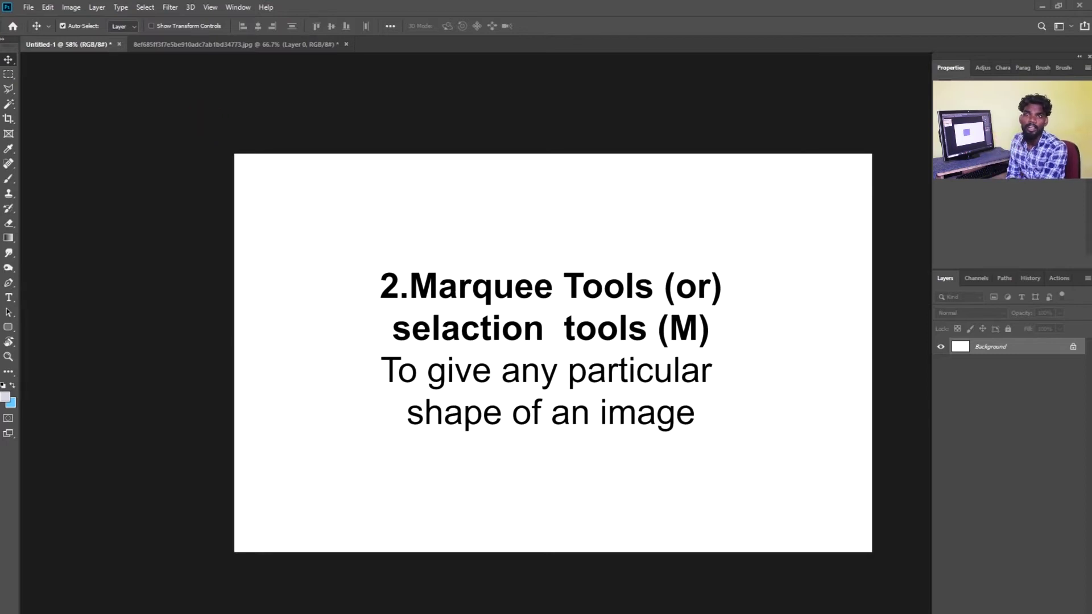
Switch to the open photo document showing the woman in the green and white saree.
left_click(218, 46)
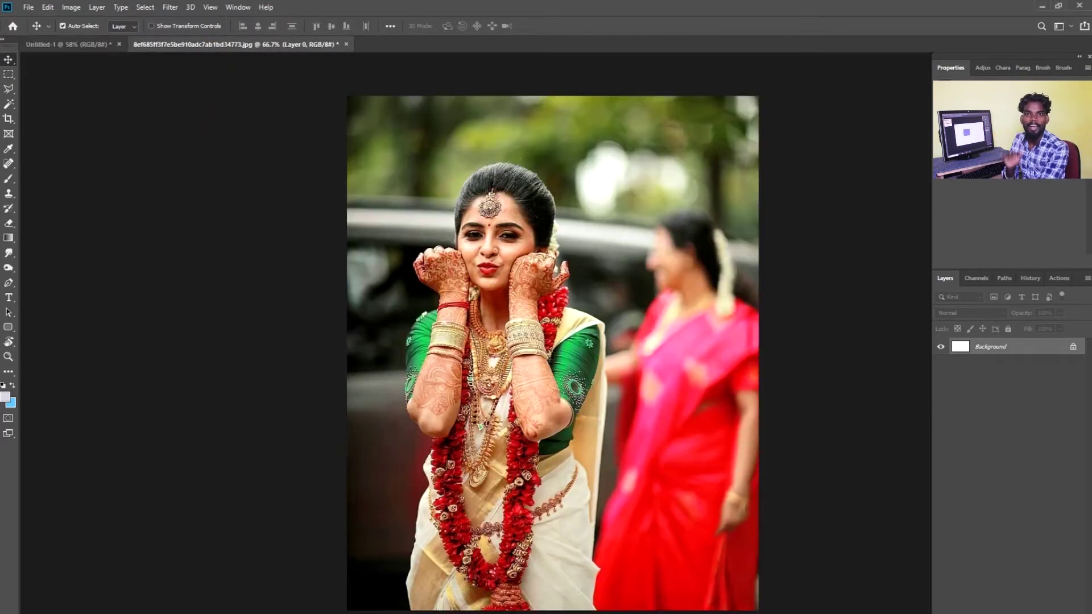
left_click(652, 292)
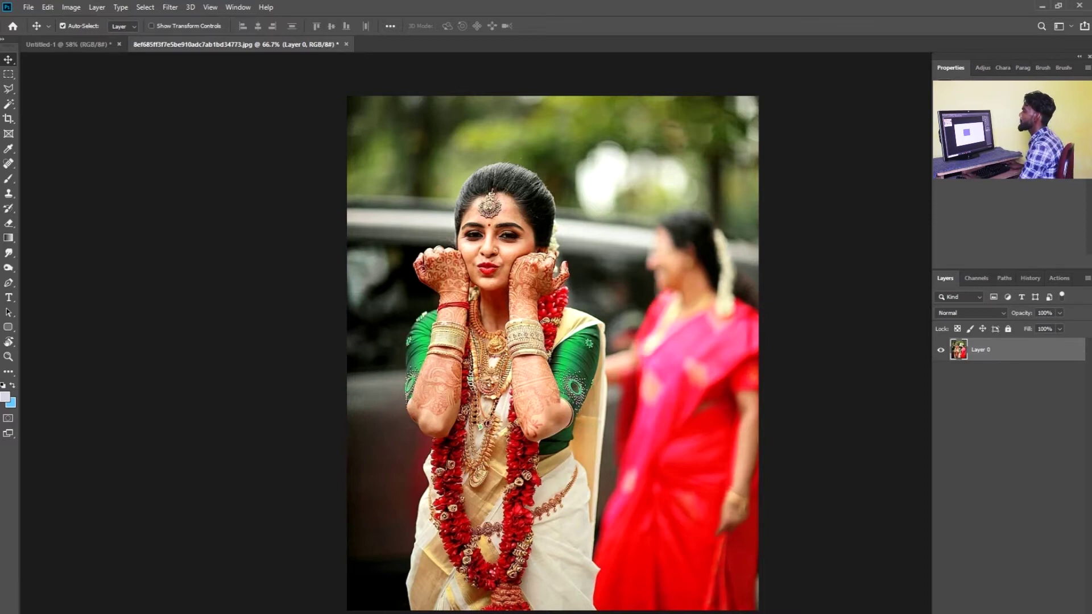
left_click(591, 299)
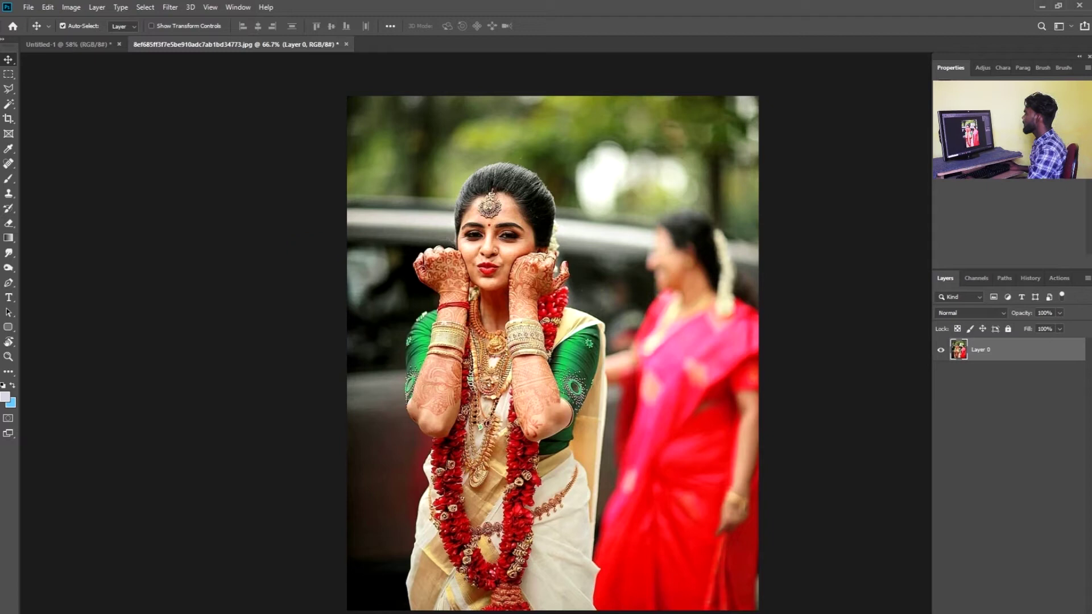
Select the foreground woman from above her head to the photo's lower edge with a rectangular marquee and move the area up and right.
left_click(8, 74)
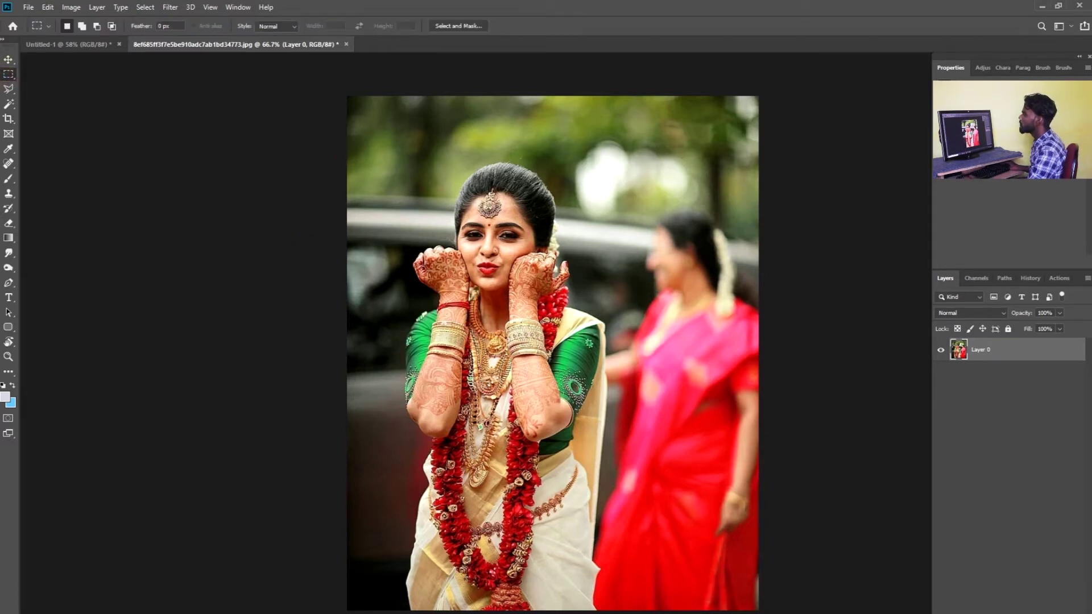
left_click_drag(373, 142, 604, 610)
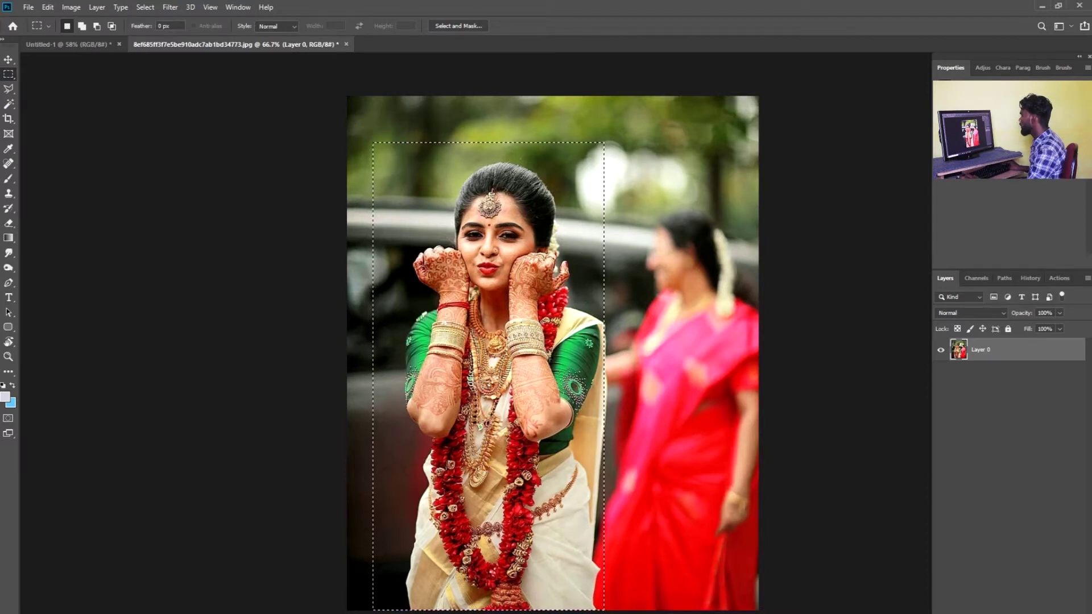
left_click(8, 59)
left_click_drag(509, 384, 597, 465)
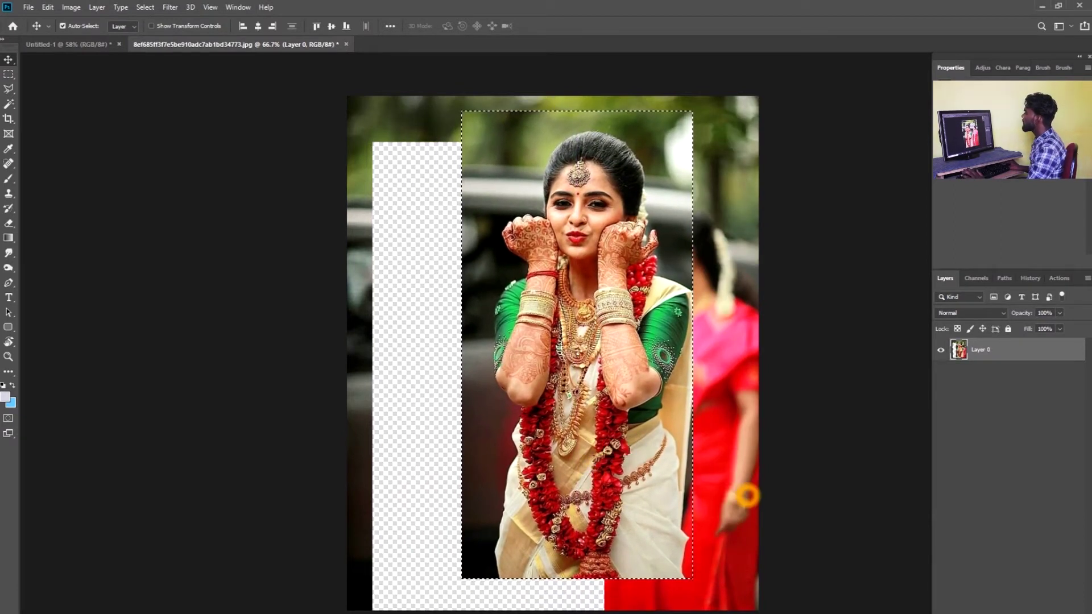
Undo the move of the rectangular area and clear the selection.
key("ctrl+d")
key("ctrl+z")
key("ctrl+z")
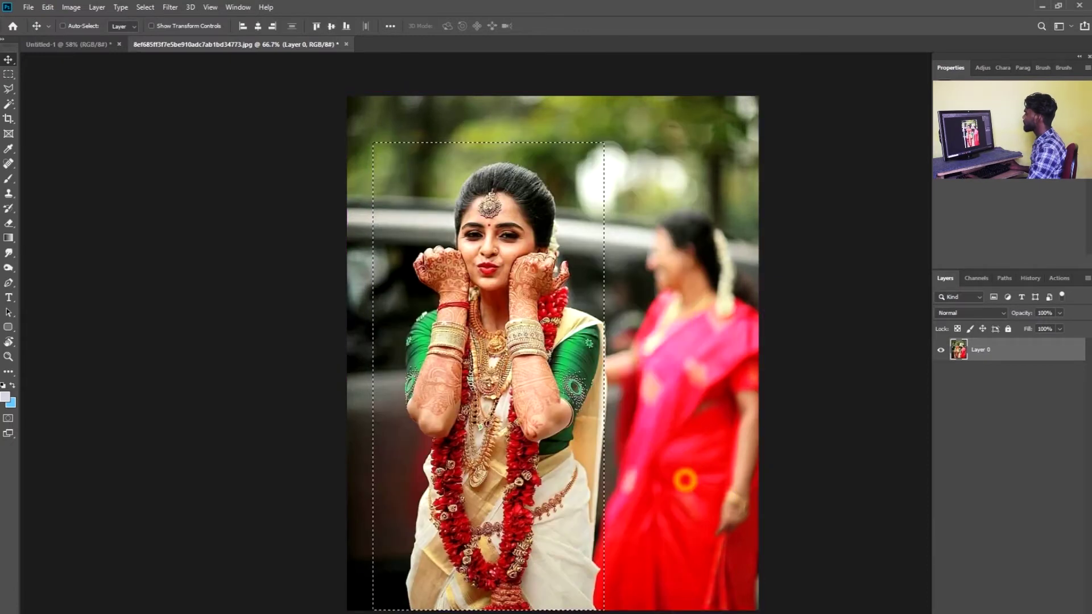
key("ctrl+d")
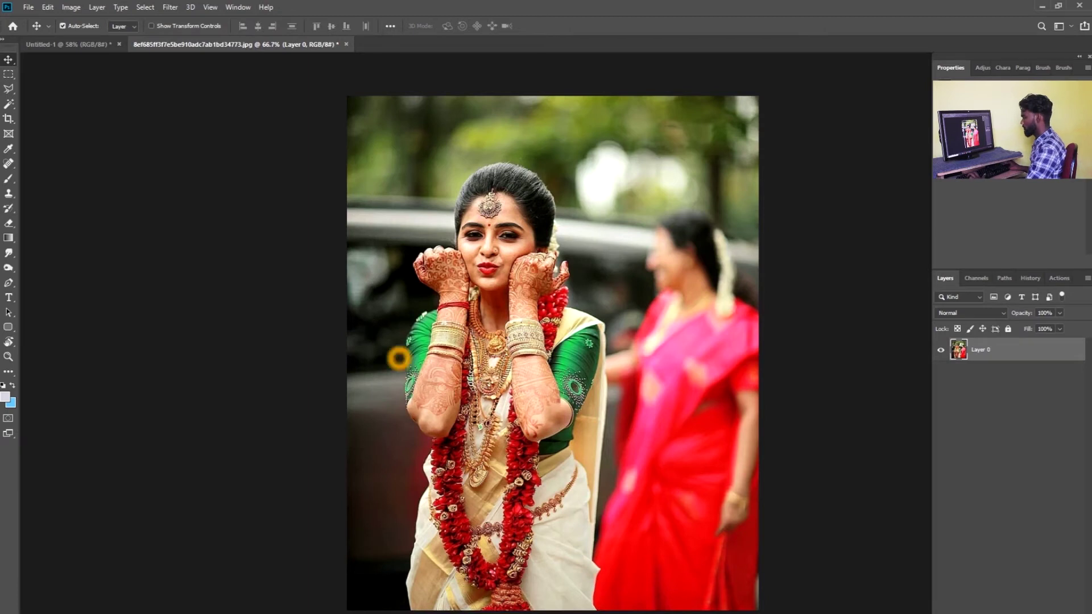
key("ctrl")
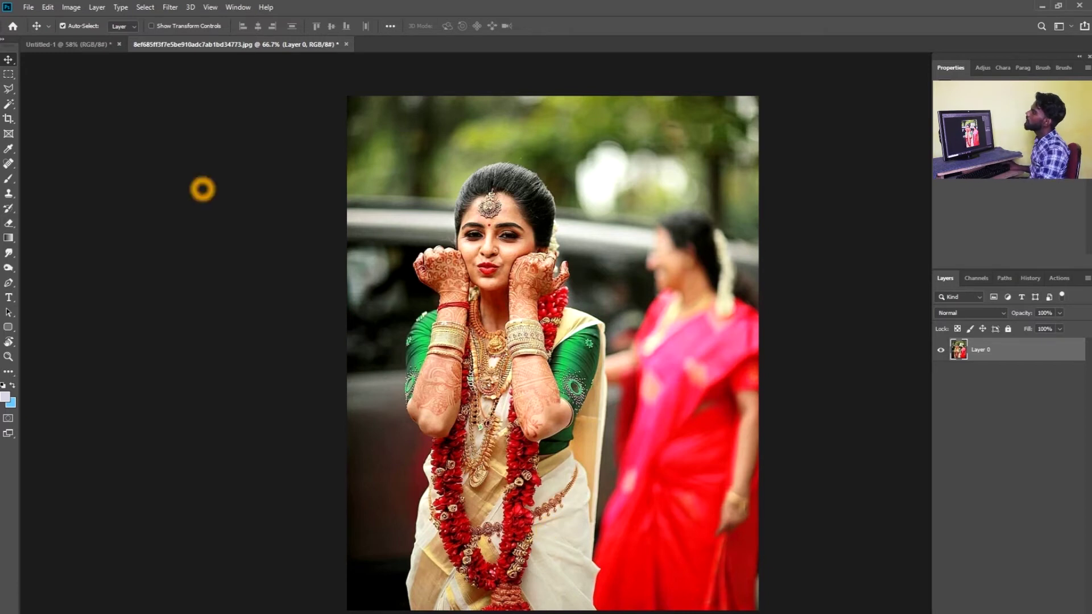
Select the foreground woman's head with the Elliptical Marquee Tool and move the selected area to the right.
left_click(8, 73)
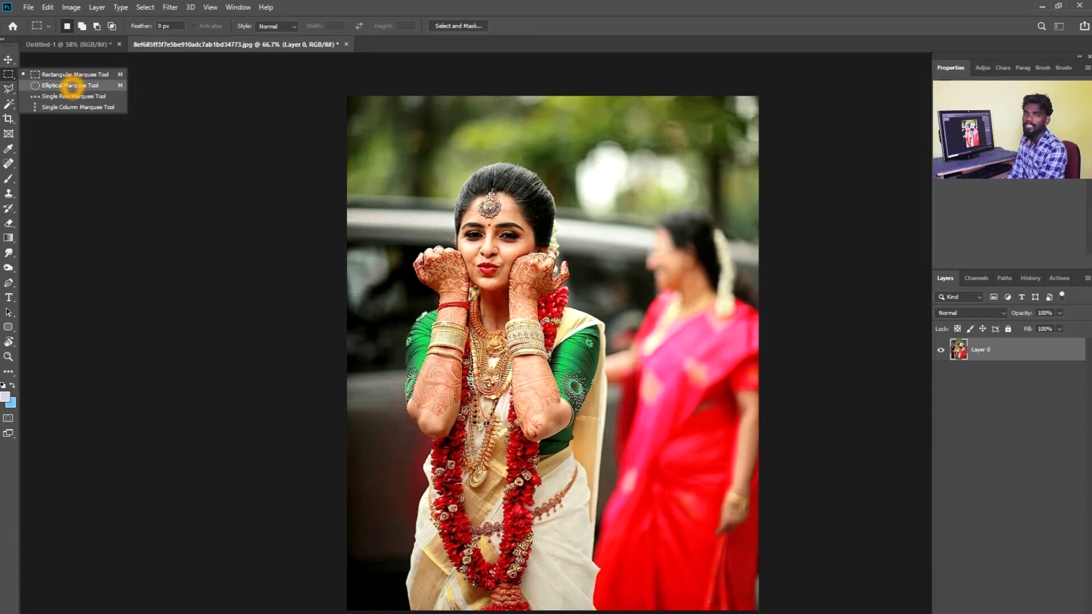
left_click(72, 86)
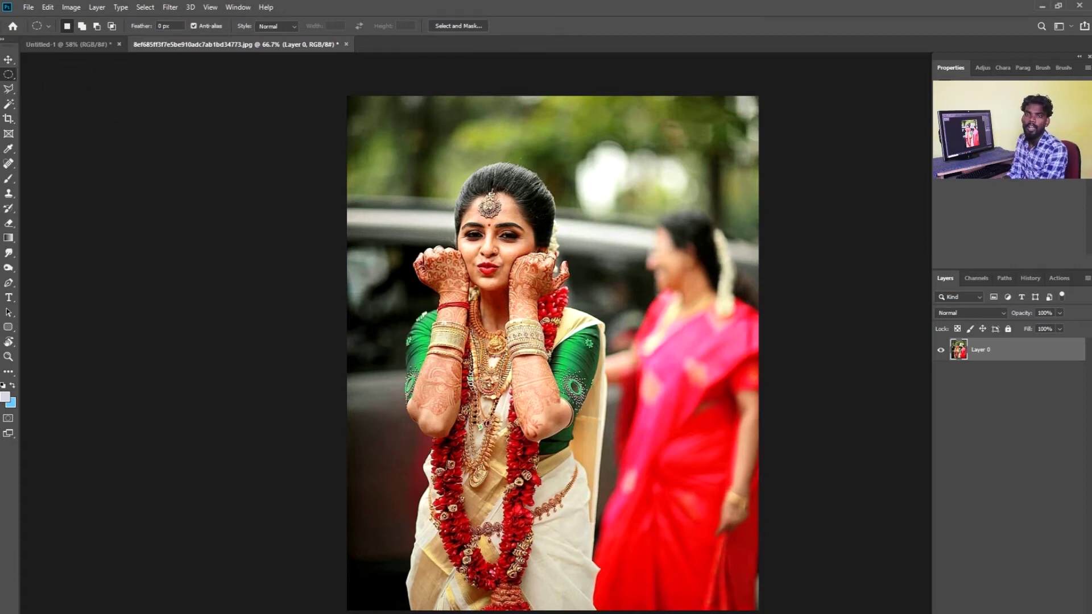
left_click_drag(402, 151, 593, 320)
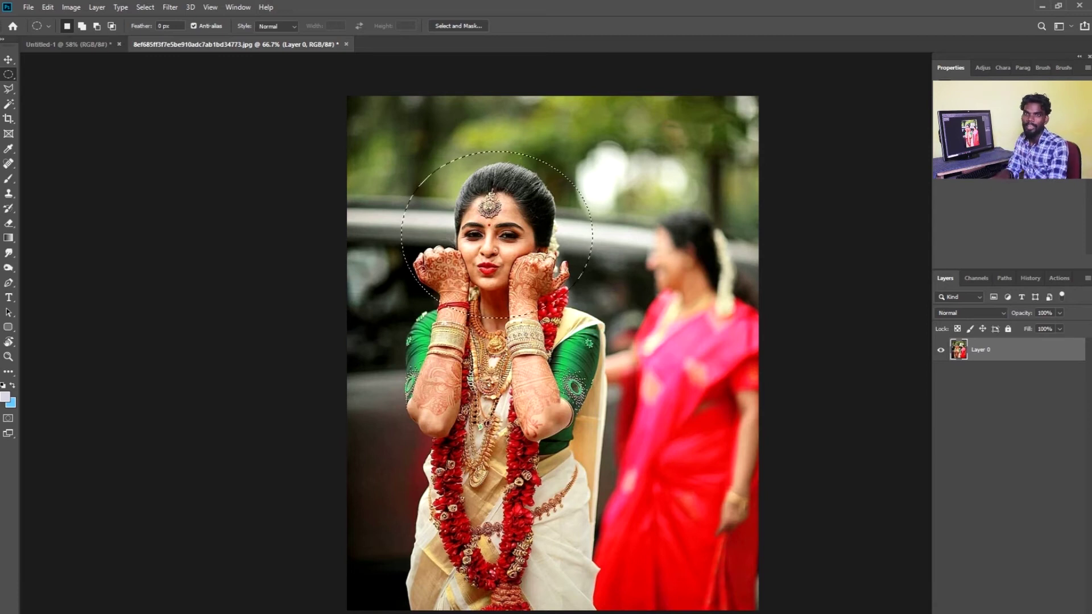
key("v")
mouse_move(482, 176)
left_mouse_down()
mouse_move(534, 173)
mouse_move(637, 270)
mouse_move(557, 273)
mouse_move(560, 327)
mouse_move(626, 182)
mouse_move(625, 139)
mouse_move(628, 188)
left_mouse_up()
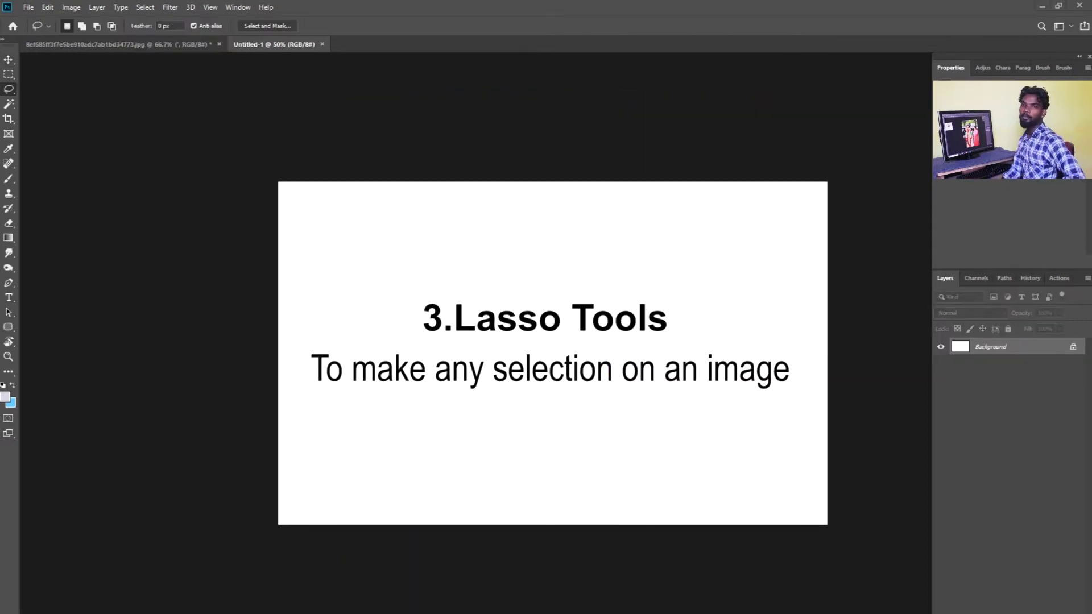
left_click(8, 91)
left_click(46, 97)
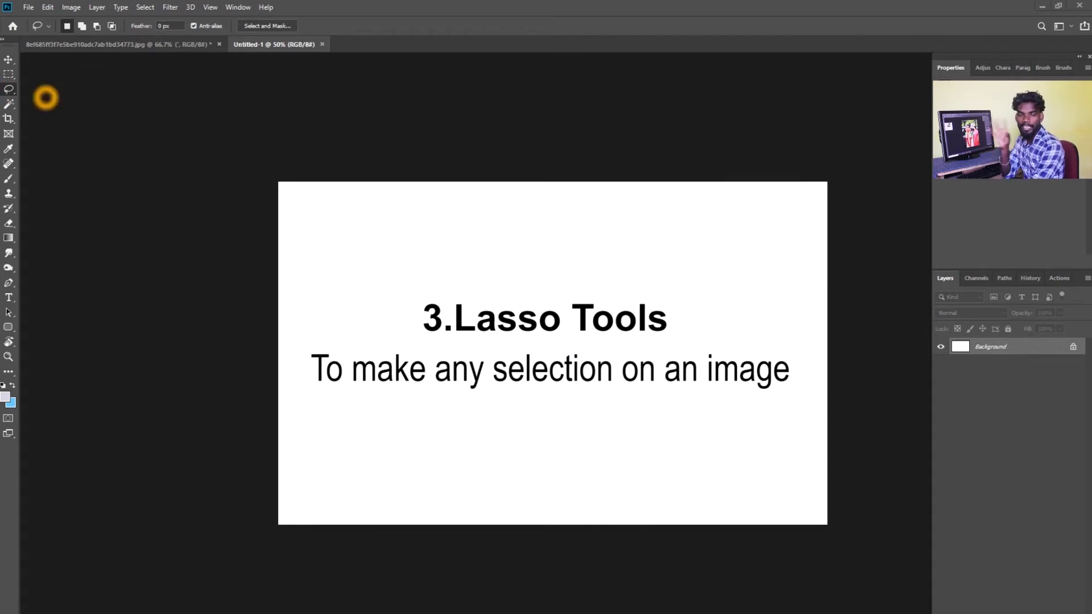
left_click(8, 87)
left_click(10, 91)
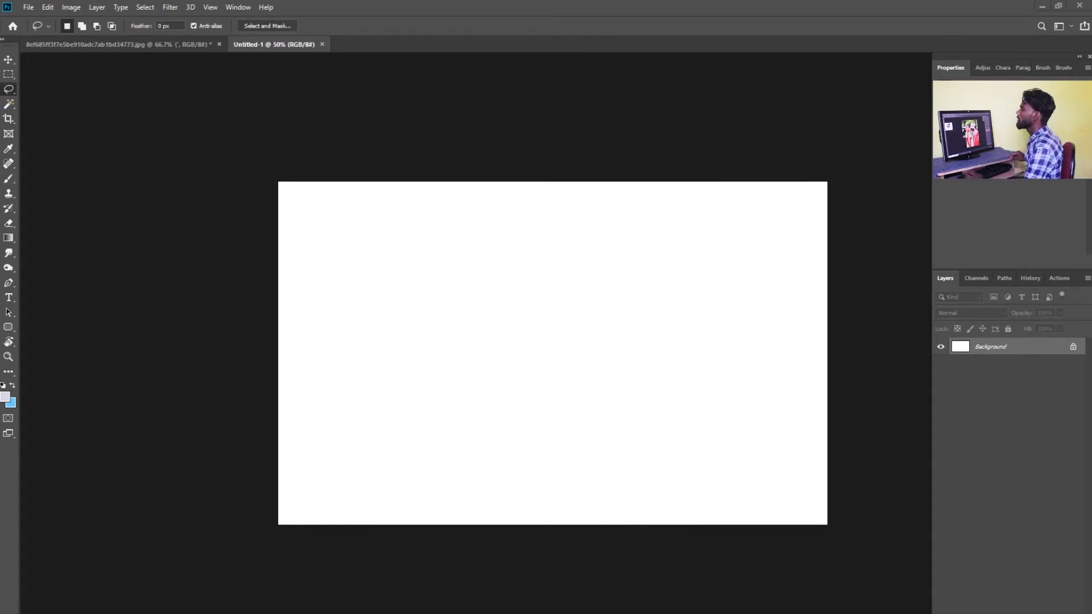
left_click(36, 91)
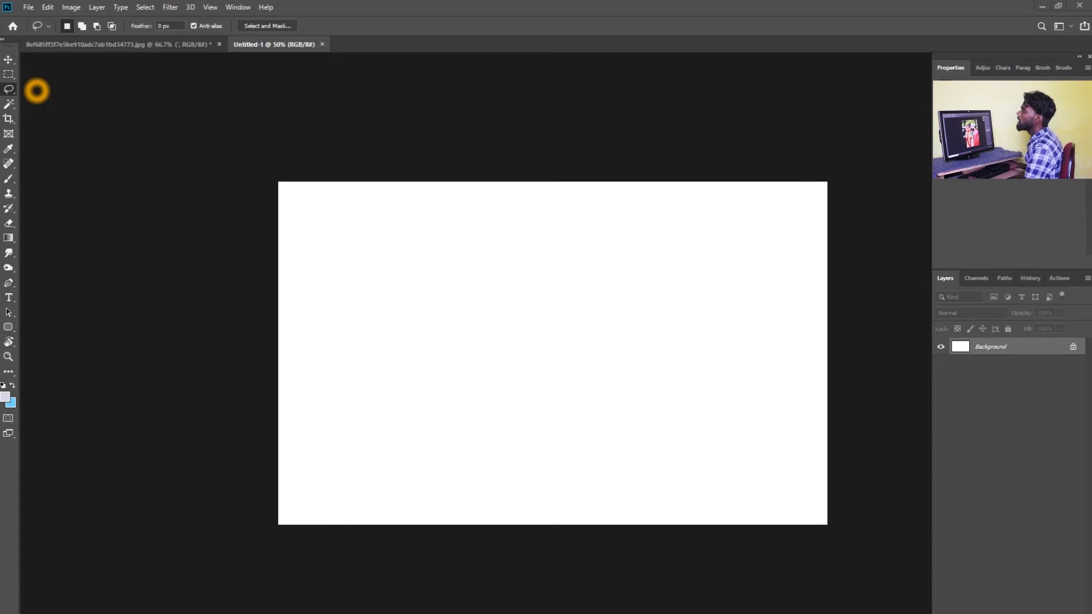
left_click(38, 91)
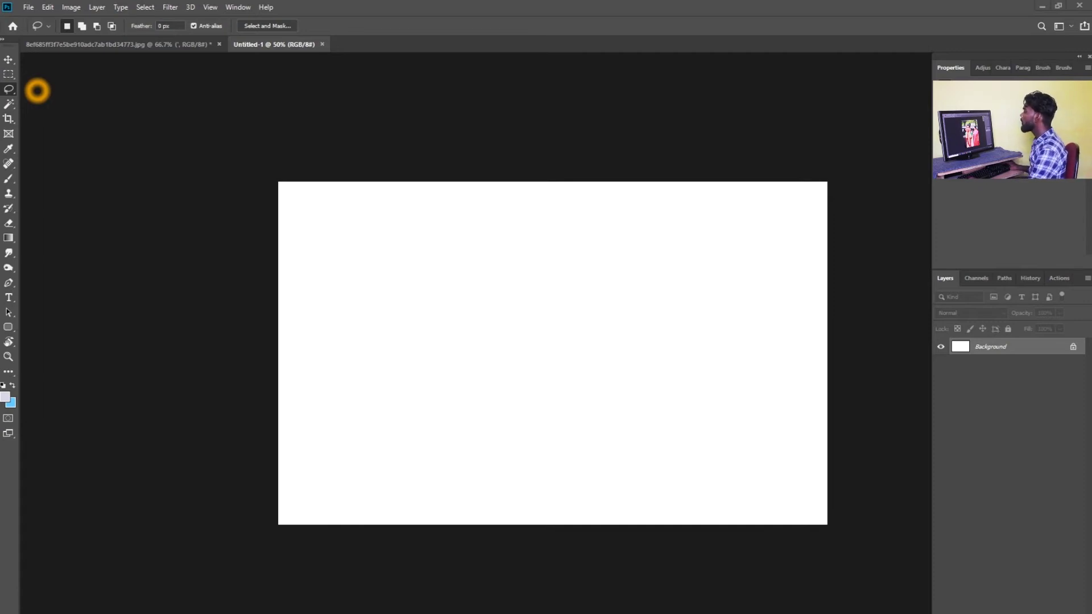
left_click(125, 134)
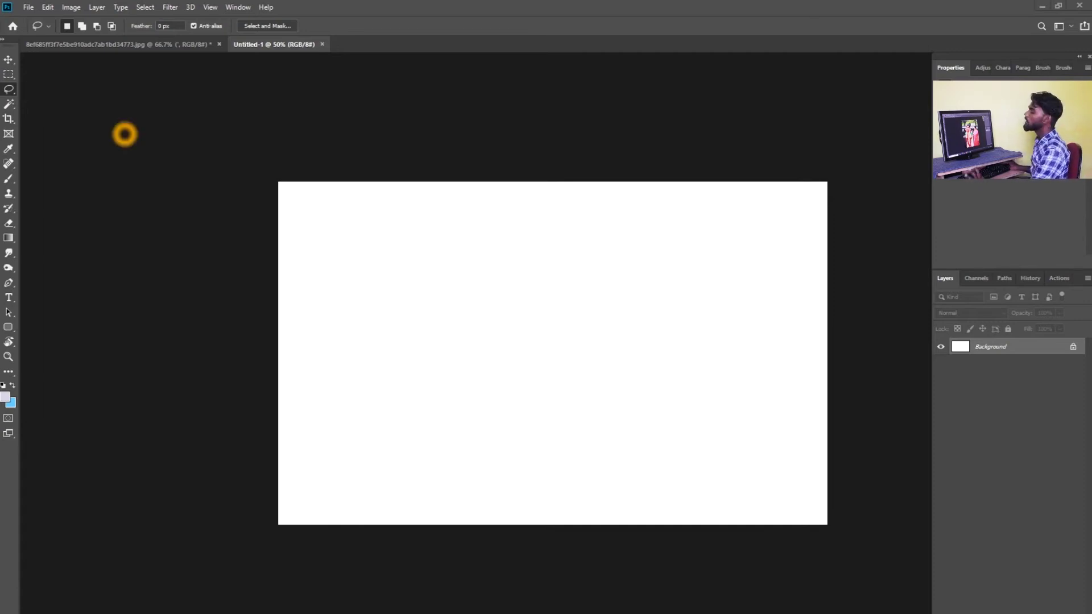
left_click(118, 127)
Switch from the blank document back to the photo of the woman.
left_click(133, 44)
left_click(267, 159)
left_click(271, 159)
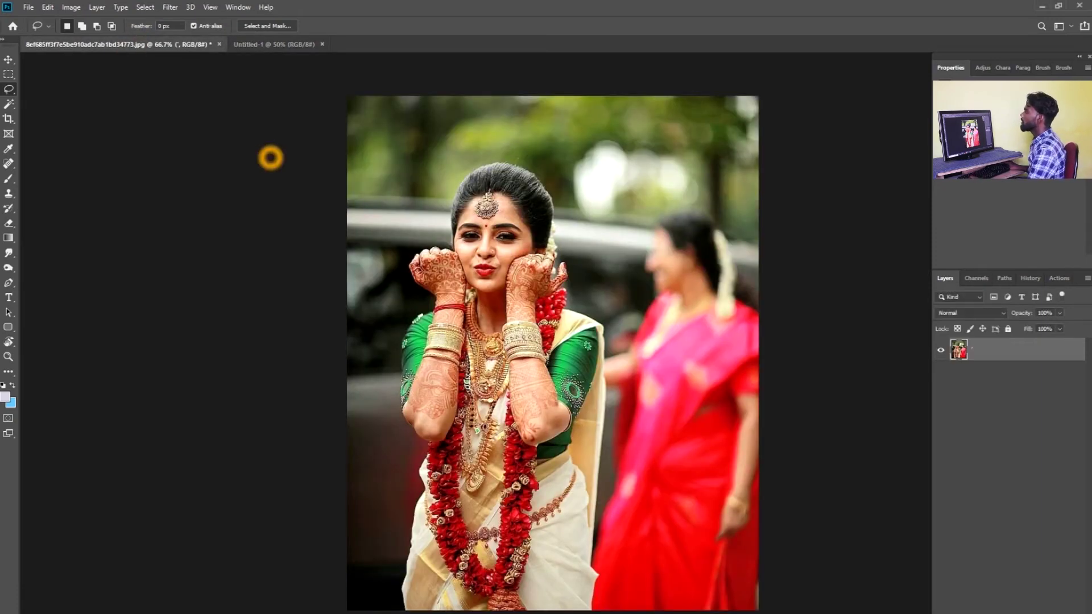
Select the foreground woman's head and raised hands with the freehand Lasso Tool and move the selected area to the right.
left_click(9, 88)
right_click(8, 88)
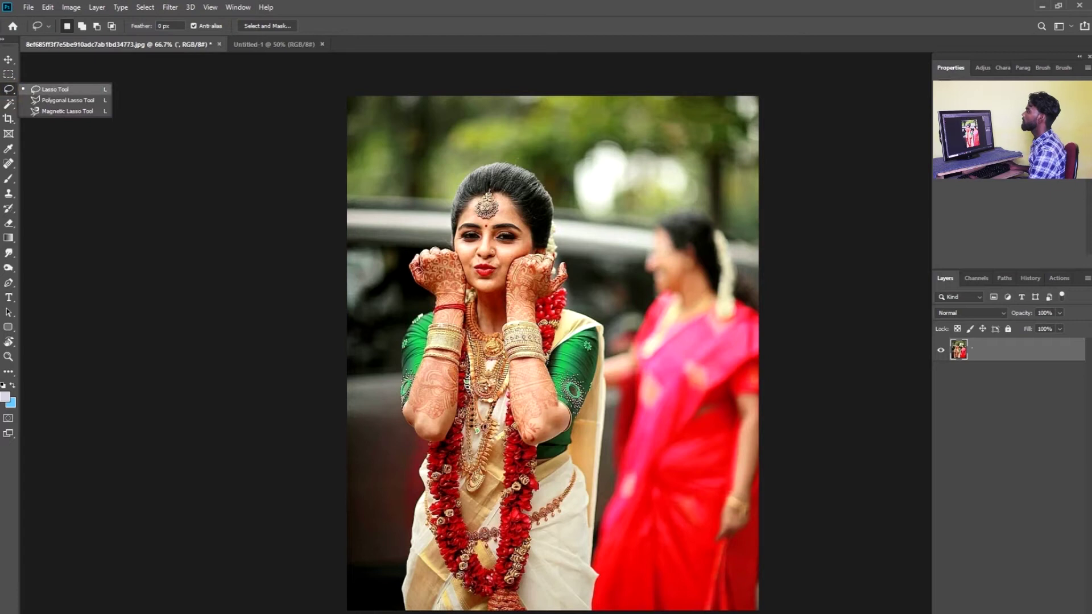
left_click(29, 90)
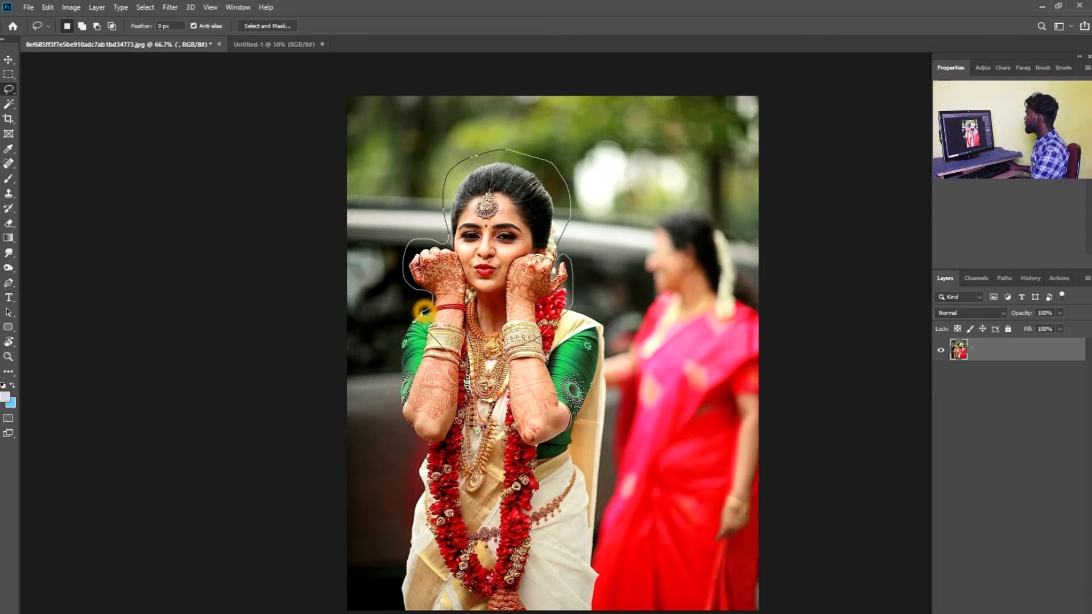
key("v")
mouse_move(492, 249)
left_mouse_down()
mouse_move(580, 219)
mouse_move(605, 441)
mouse_move(670, 317)
mouse_move(602, 249)
mouse_move(605, 233)
mouse_move(589, 278)
left_mouse_up()
left_click(266, 284)
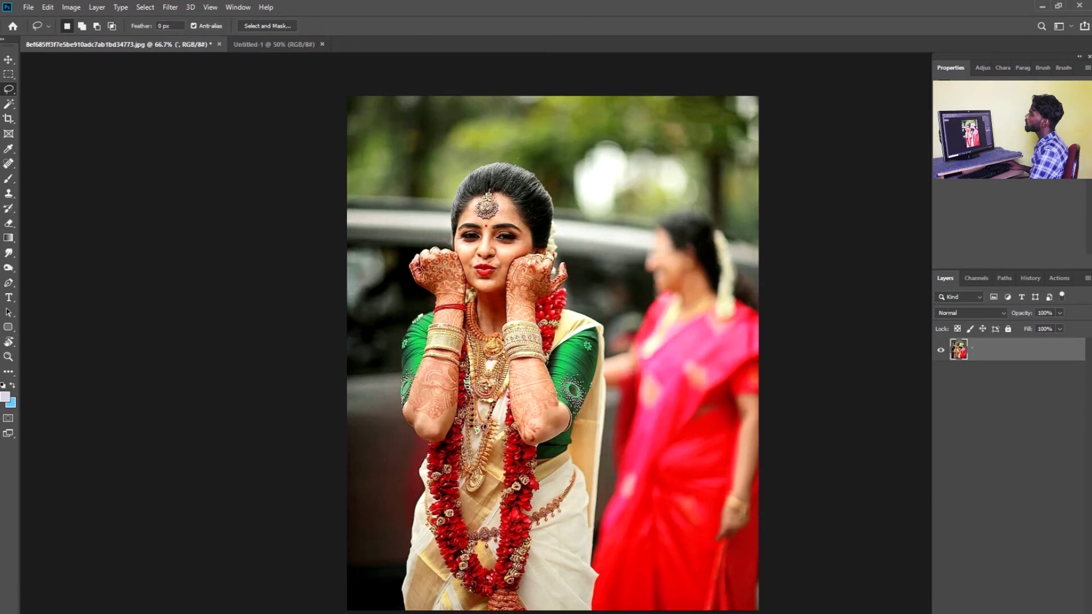
Outline the foreground woman's head and raised hands with the Polygonal Lasso Tool and close the selection.
right_click(8, 89)
left_click(96, 103)
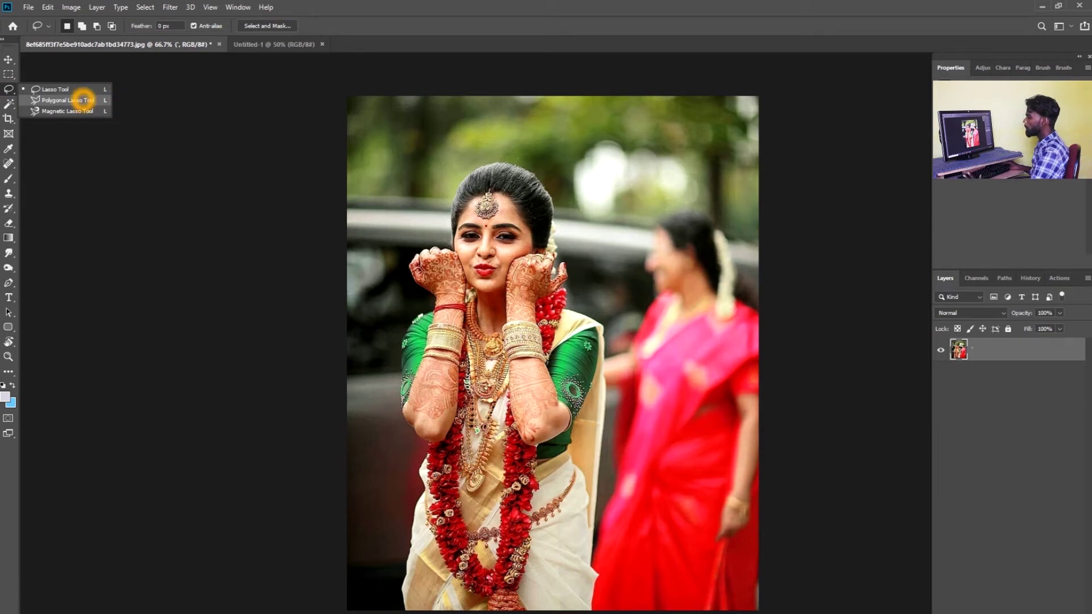
left_click(83, 100)
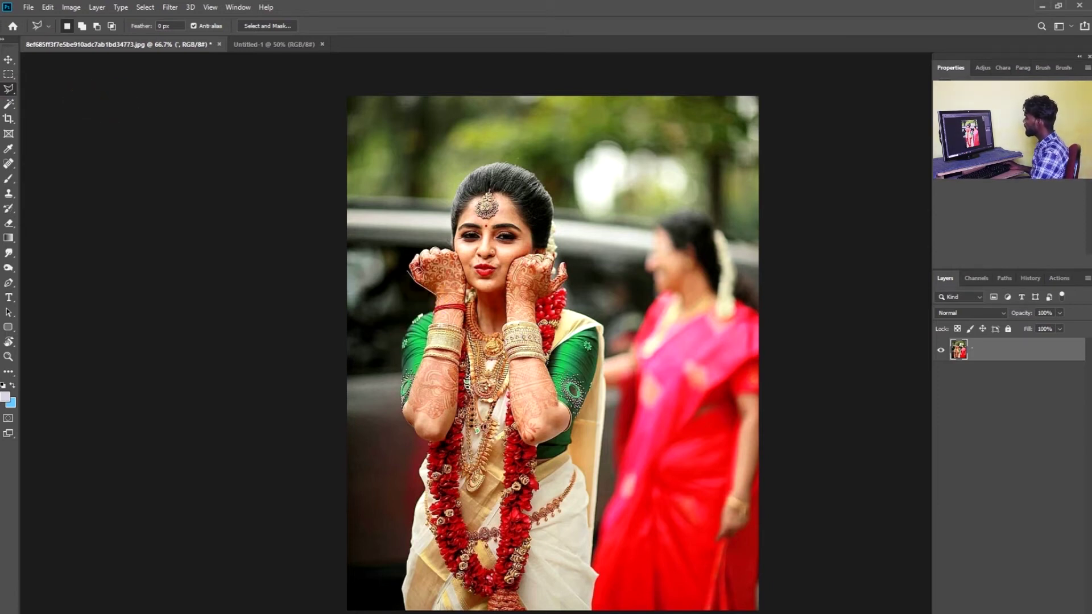
left_click(421, 255)
left_click(434, 254)
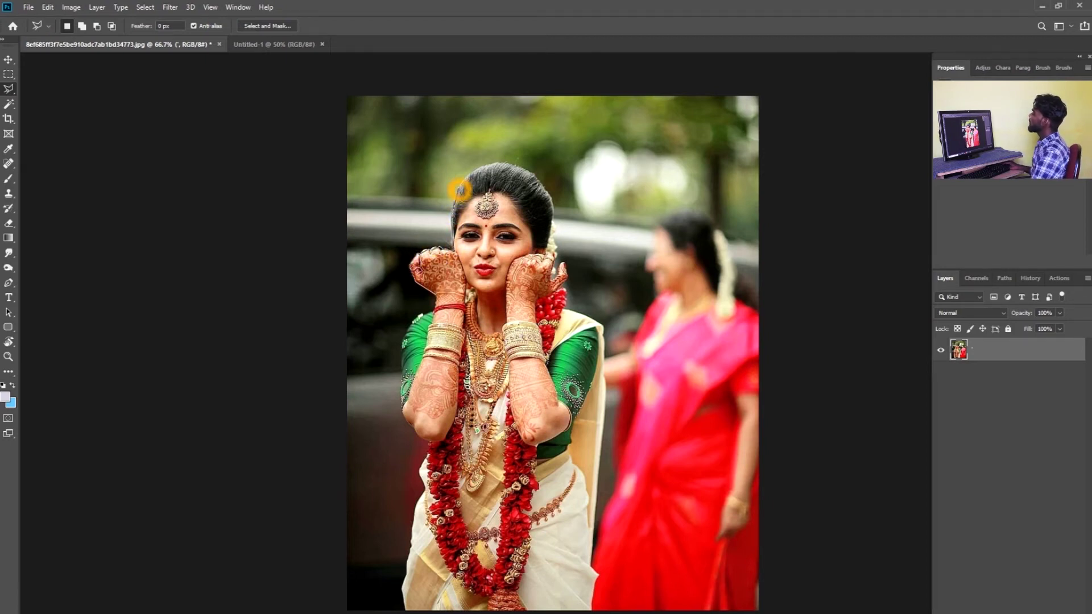
left_click(439, 293)
Move the polygonal selection of the woman's head and hands to the right over the background.
left_click(501, 263)
key("v")
left_click_drag(500, 264, 644, 222)
left_click_drag(640, 183, 643, 209)
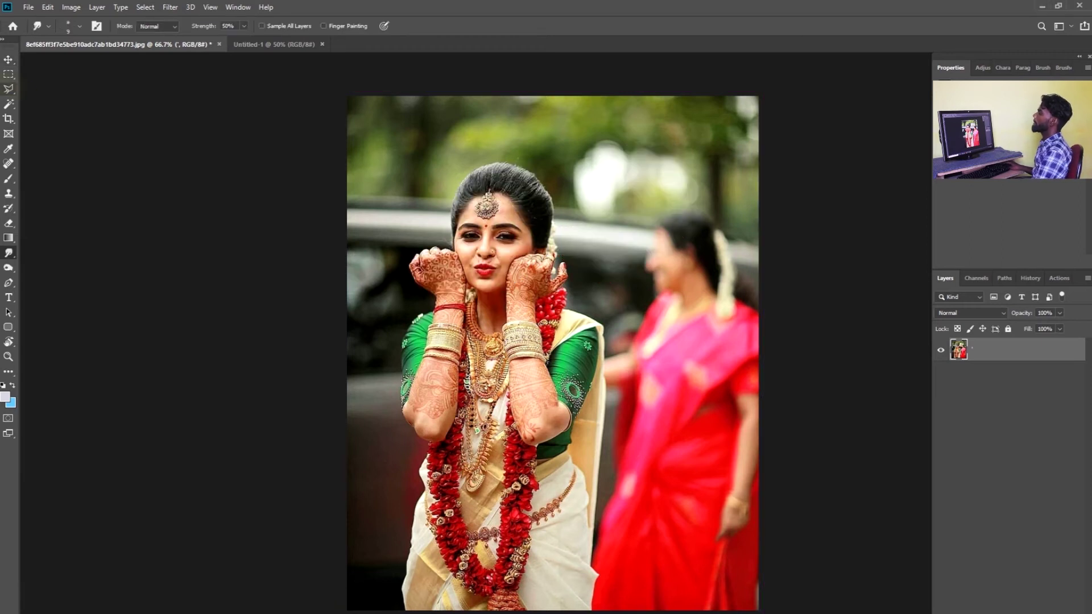
Trace the foreground woman's whole outline with the Magnetic Lasso Tool and move the selected figure to the right.
left_click(23, 95)
left_click(9, 89)
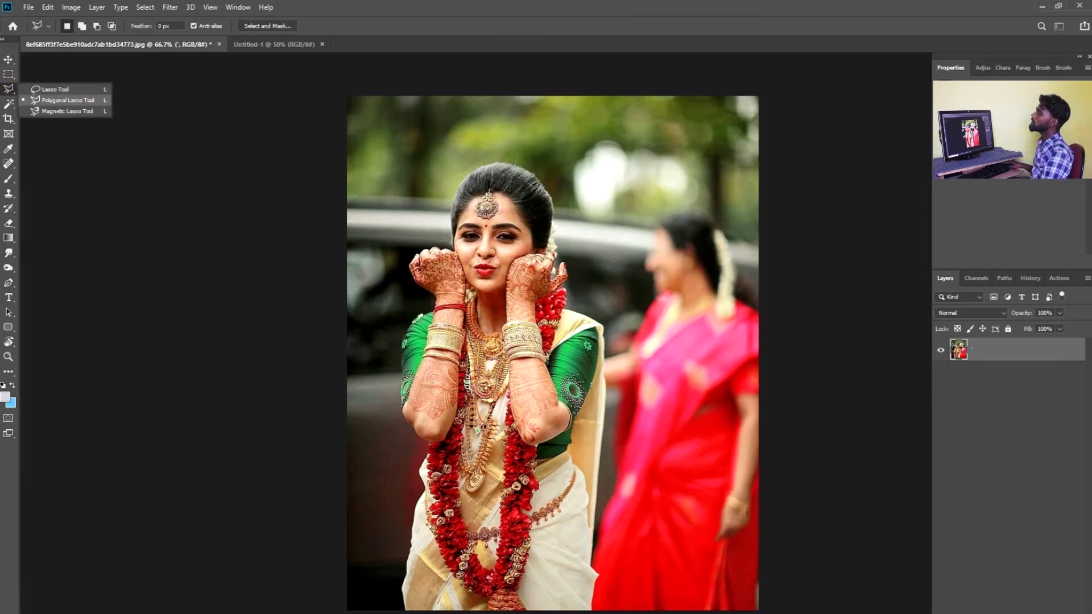
left_click(87, 111)
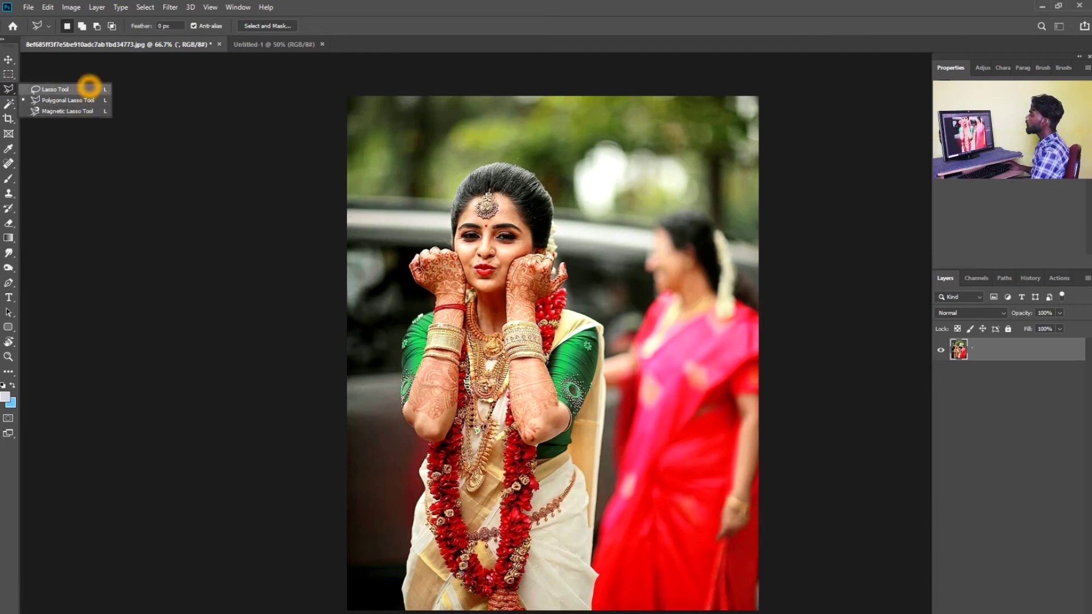
left_click(93, 112)
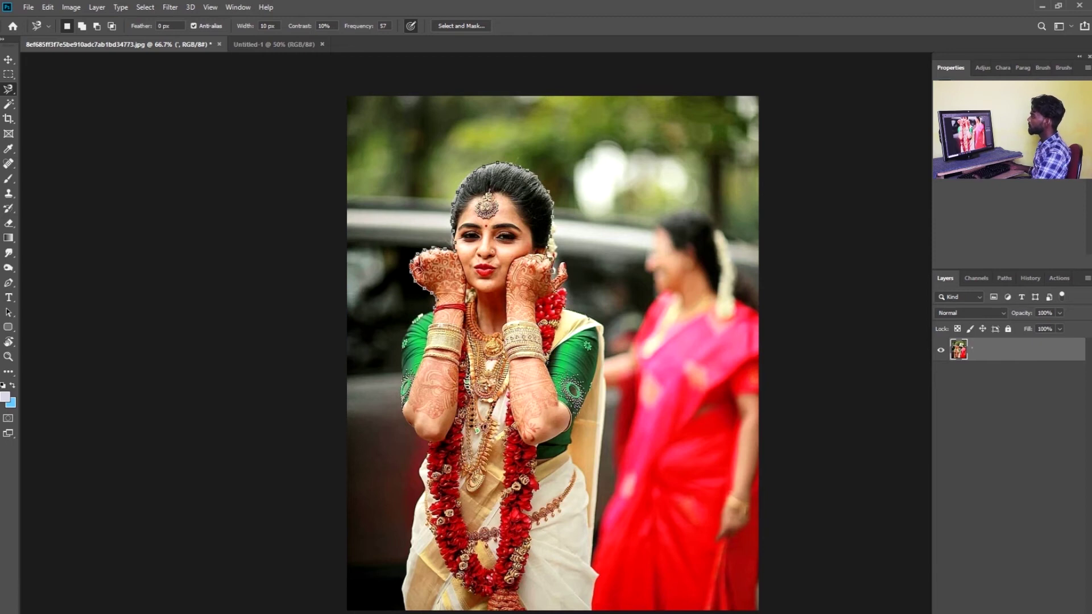
mouse_move(596, 509)
left_mouse_down()
mouse_move(595, 569)
mouse_move(449, 608)
left_mouse_up()
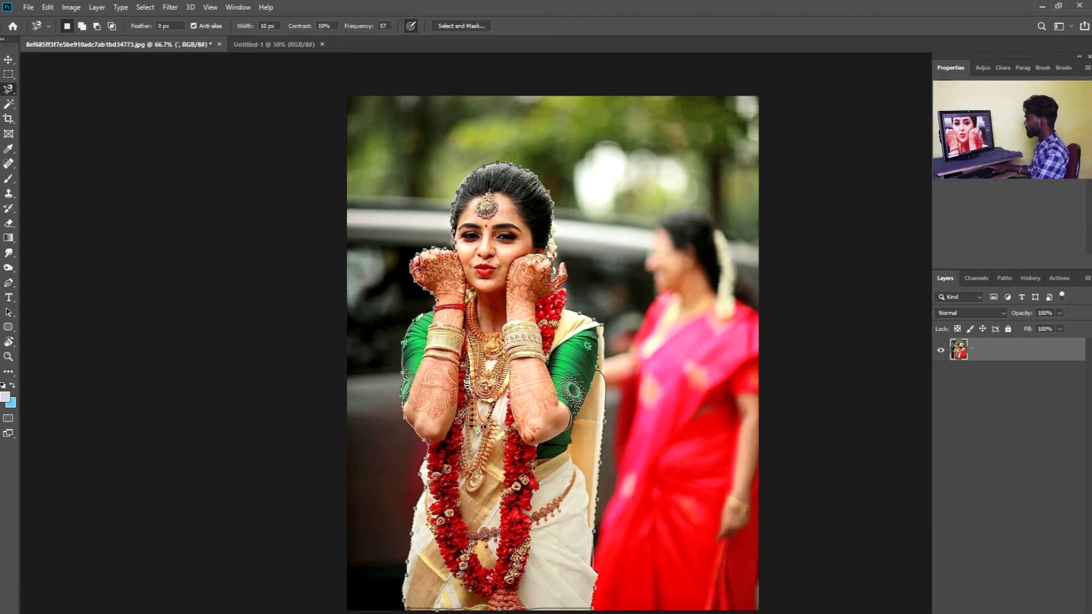
left_click(438, 309)
key("v")
left_click_drag(494, 339, 639, 330)
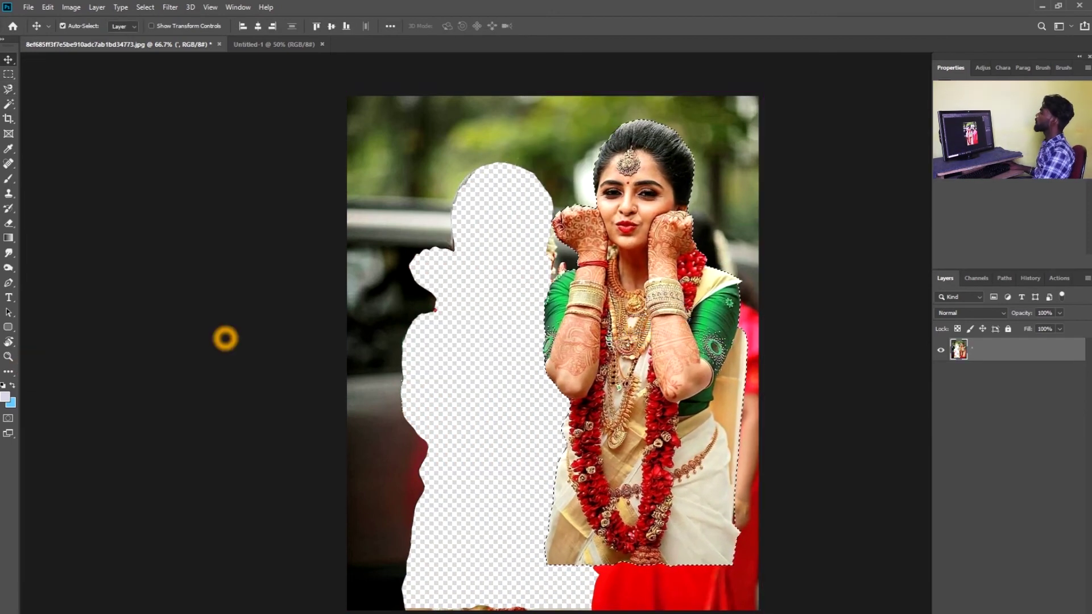
Undo the last figure move and select the foreground woman's whole figure, from hair to sari, with the Quick Selection Tool.
key("ctrl+z")
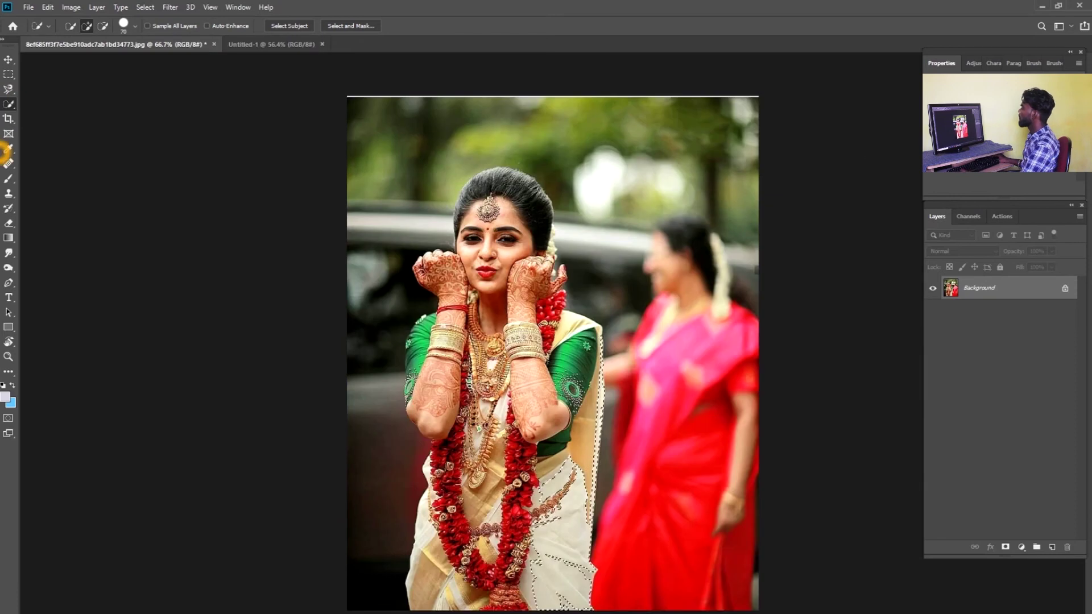
mouse_move(506, 208)
left_mouse_down()
mouse_move(494, 185)
mouse_move(470, 237)
left_mouse_up()
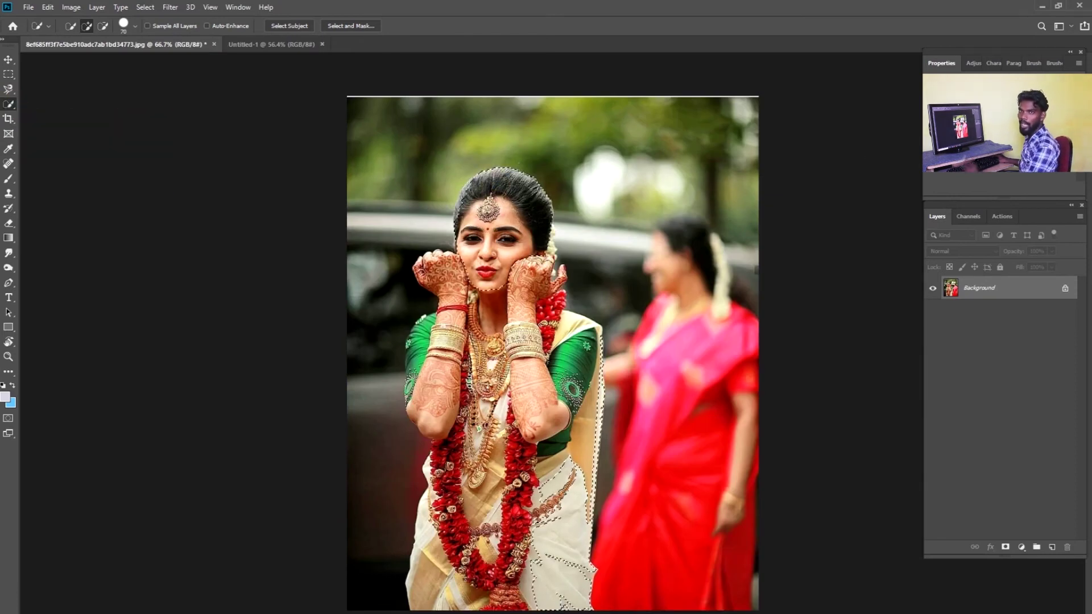
mouse_move(560, 572)
left_mouse_down()
mouse_move(538, 555)
mouse_move(546, 512)
left_mouse_up()
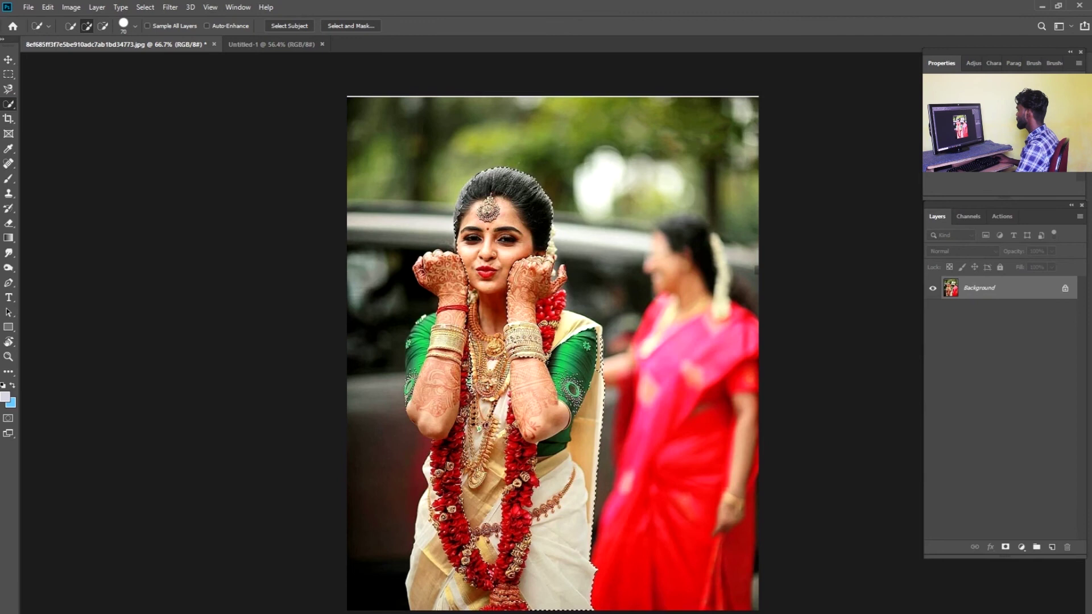
key("v")
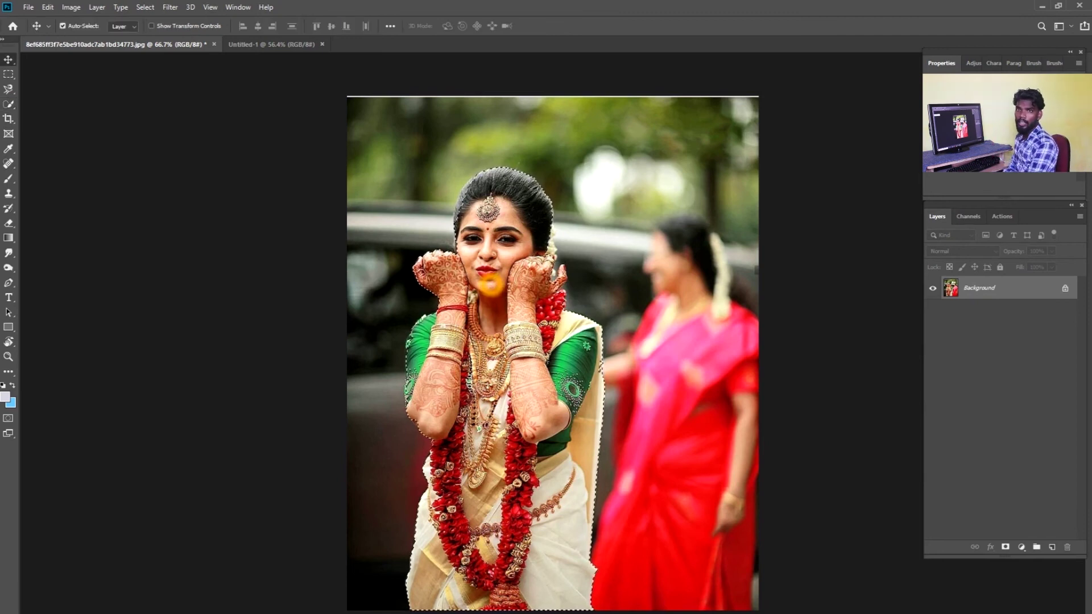
key("ctrl+j")
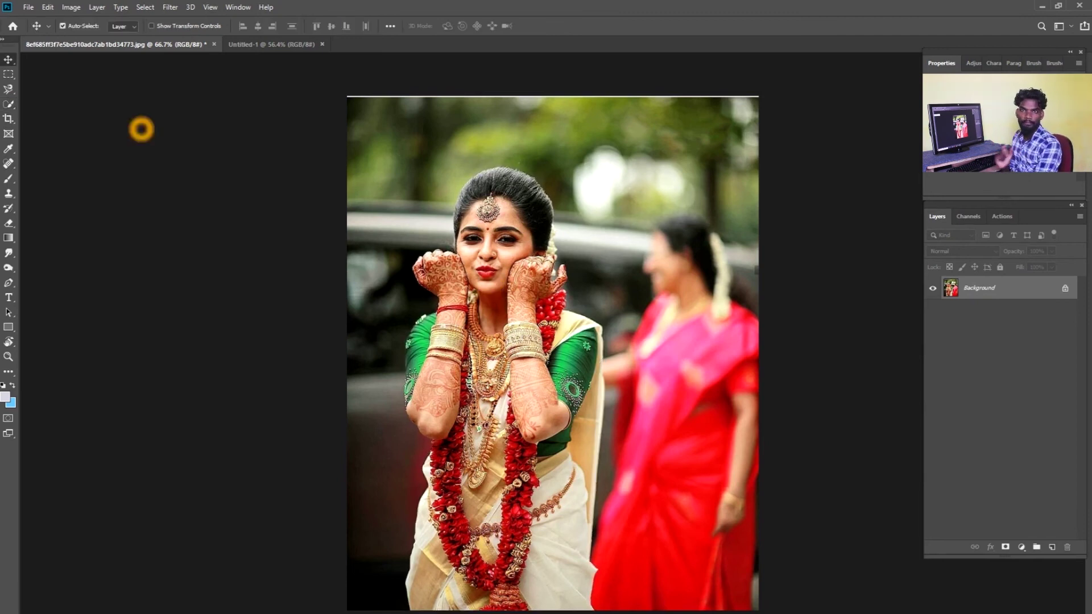
Select the white part of the foreground woman's sari below her waist with the Magic Wand Tool.
left_click(14, 105)
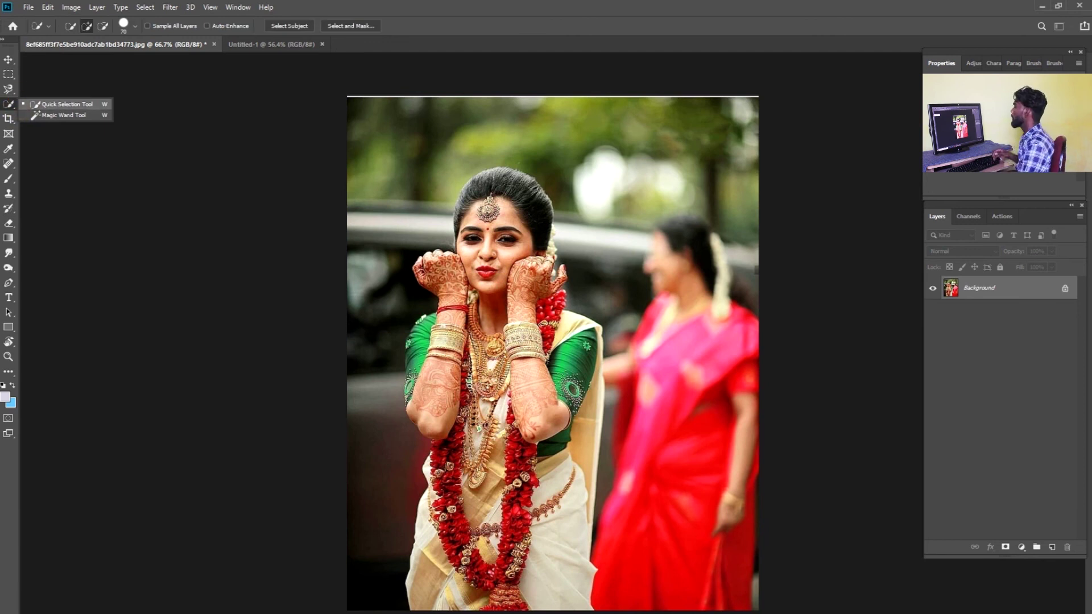
left_click(78, 105)
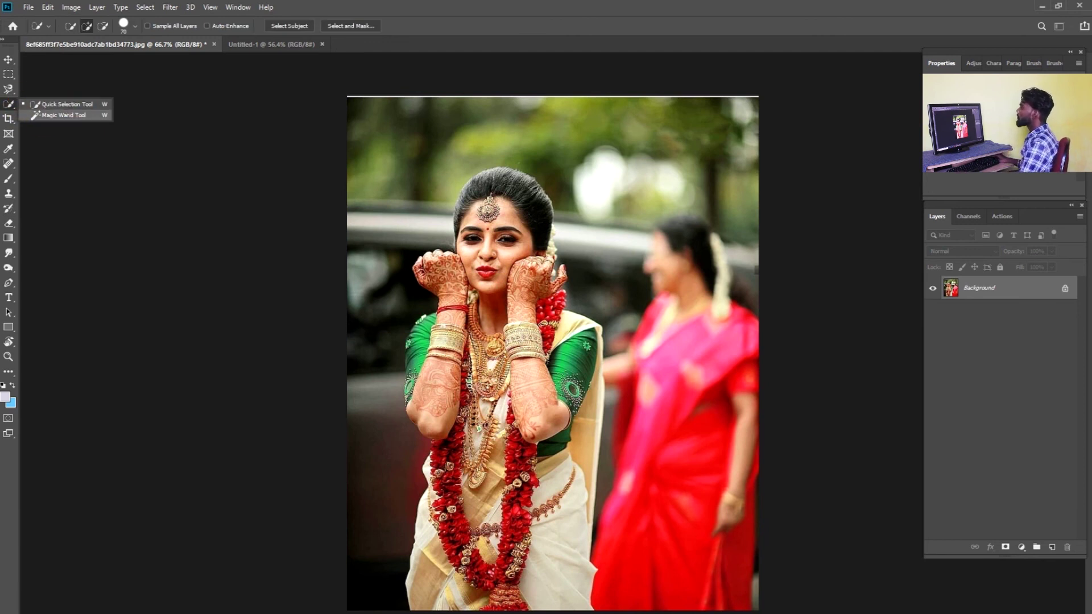
left_click(74, 116)
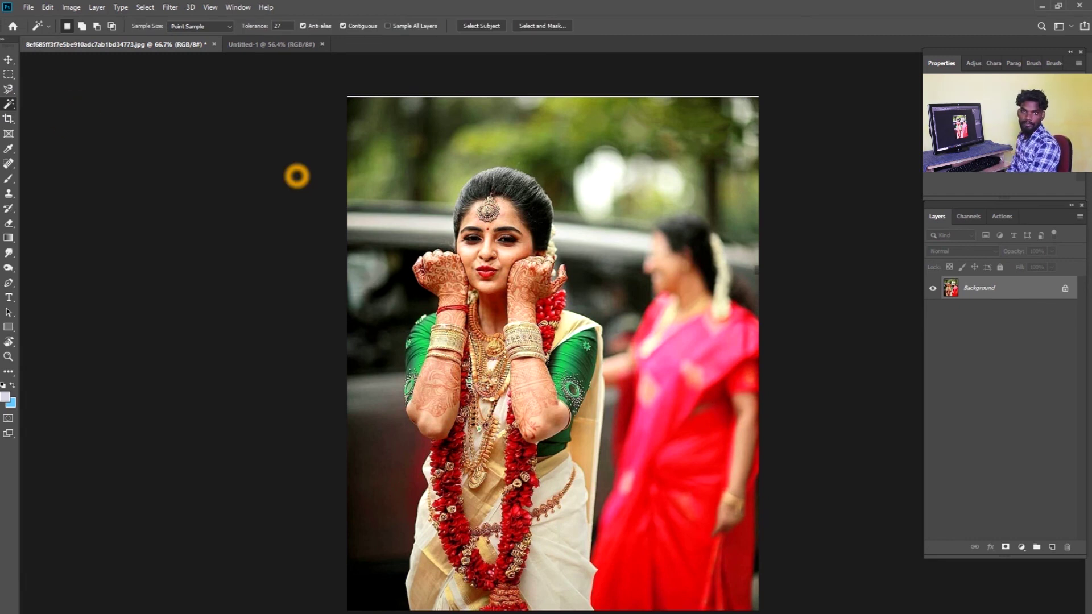
left_click(542, 298)
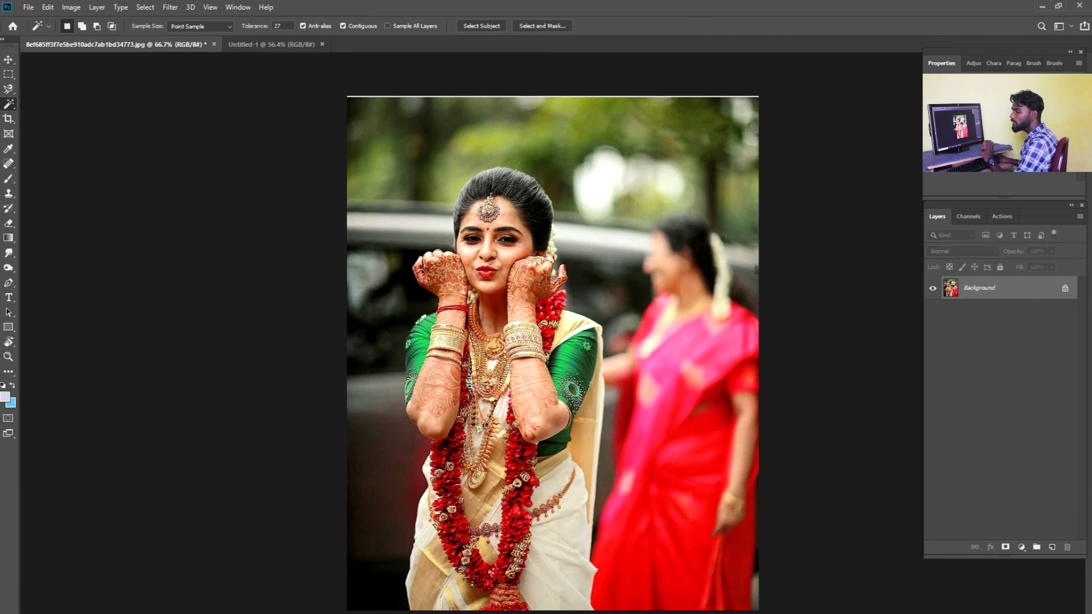
left_click(580, 520)
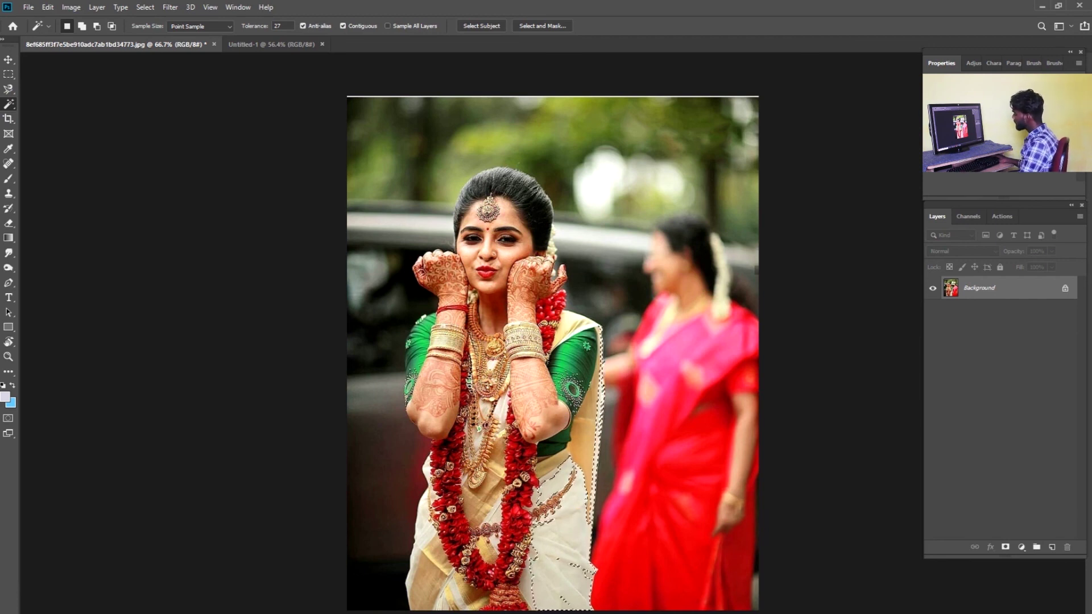
left_click(582, 538)
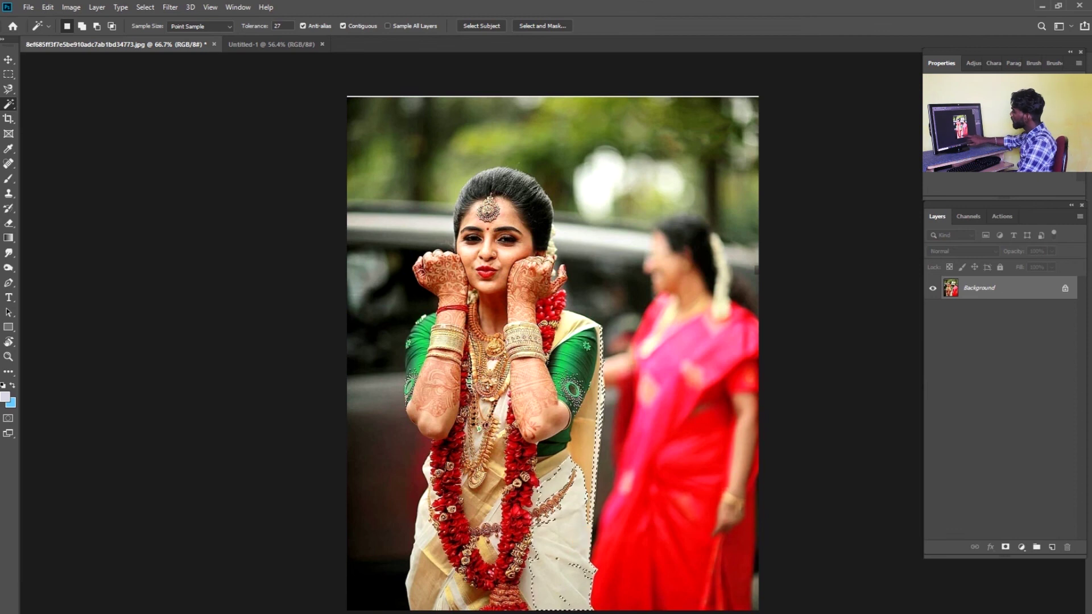
Try moving the selected sari area to the right with the Move Tool, and undo the move.
key("v")
left_click_drag(579, 528, 650, 532)
key("ctrl+z")
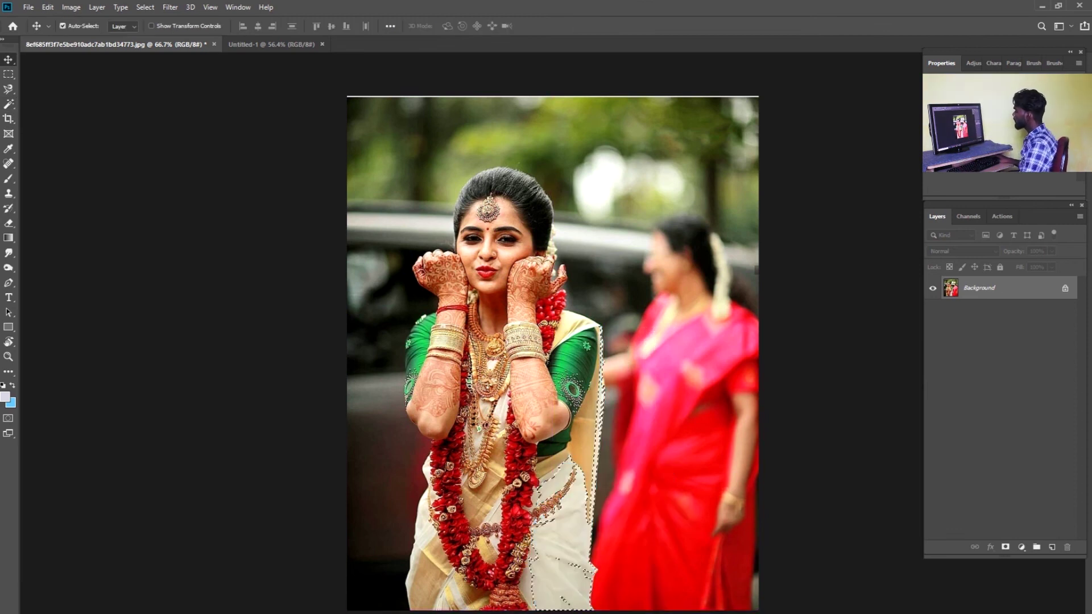